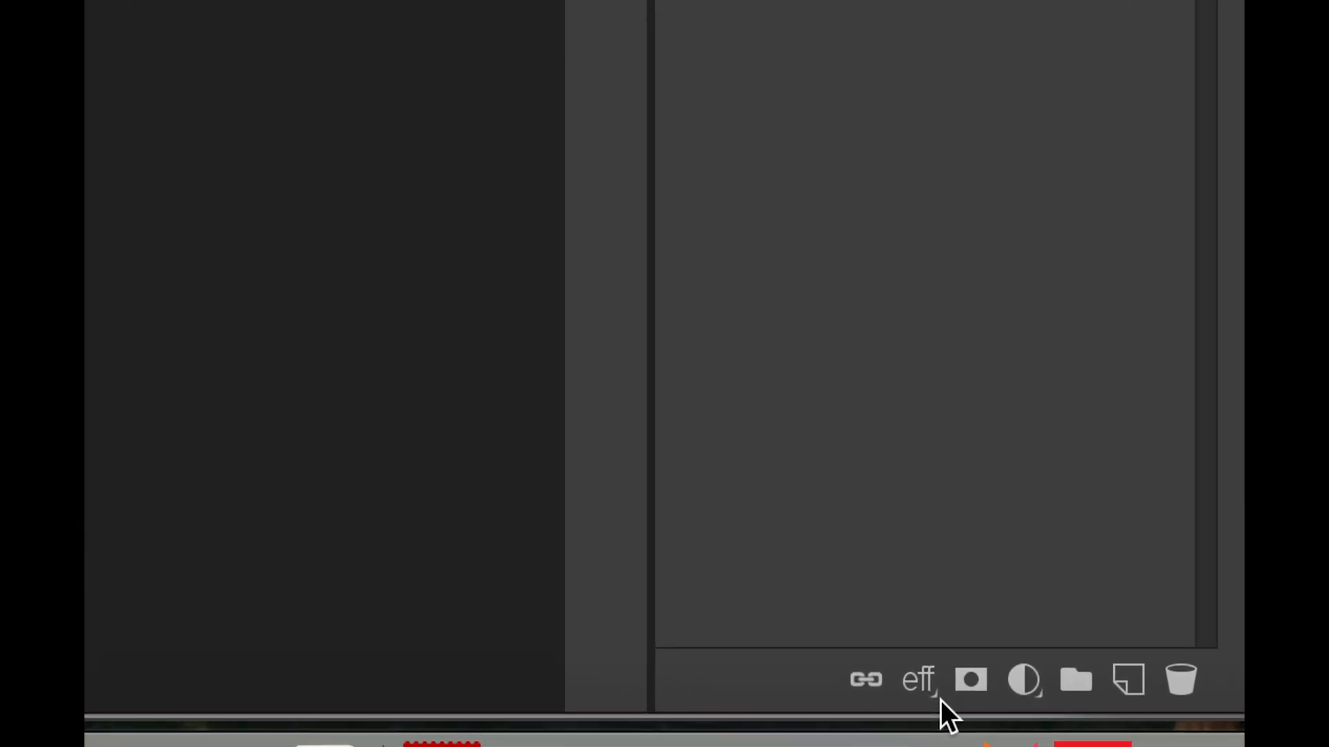
Add a Color Overlay layer style to the Background layer
click(919, 685)
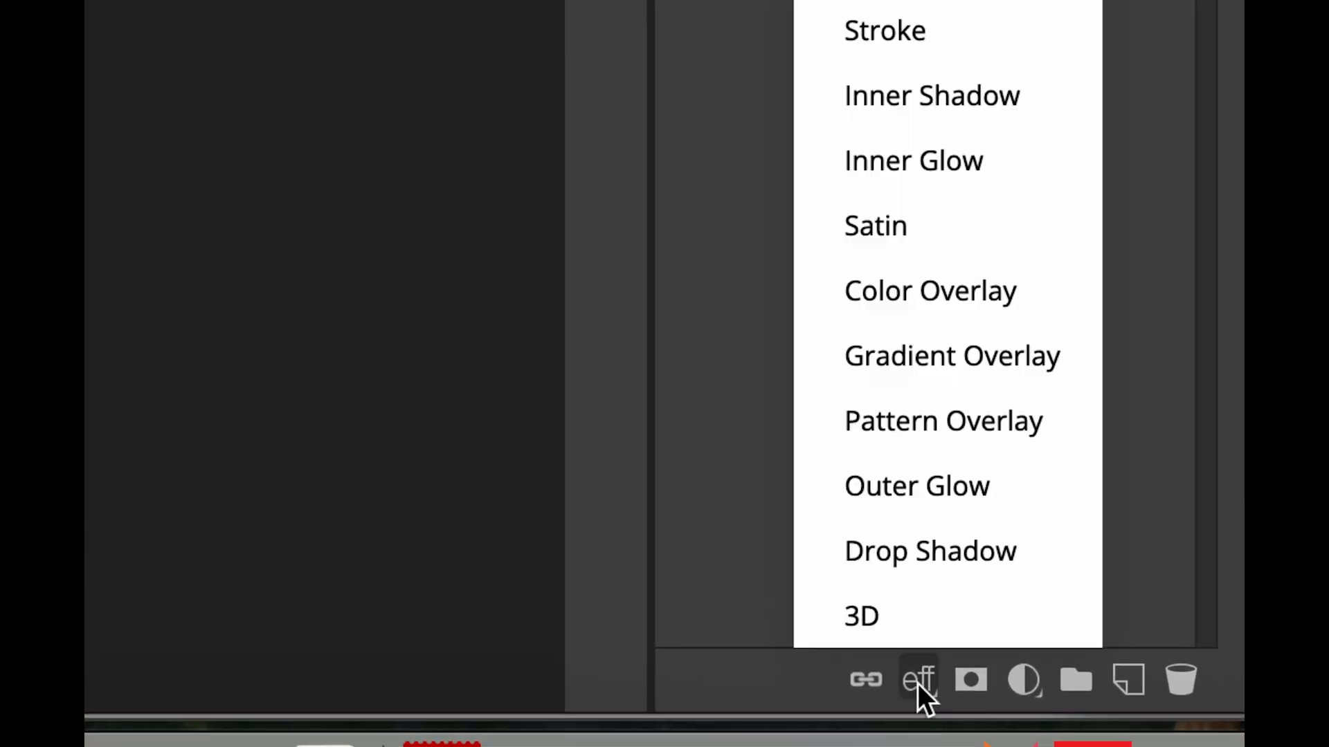
click(949, 285)
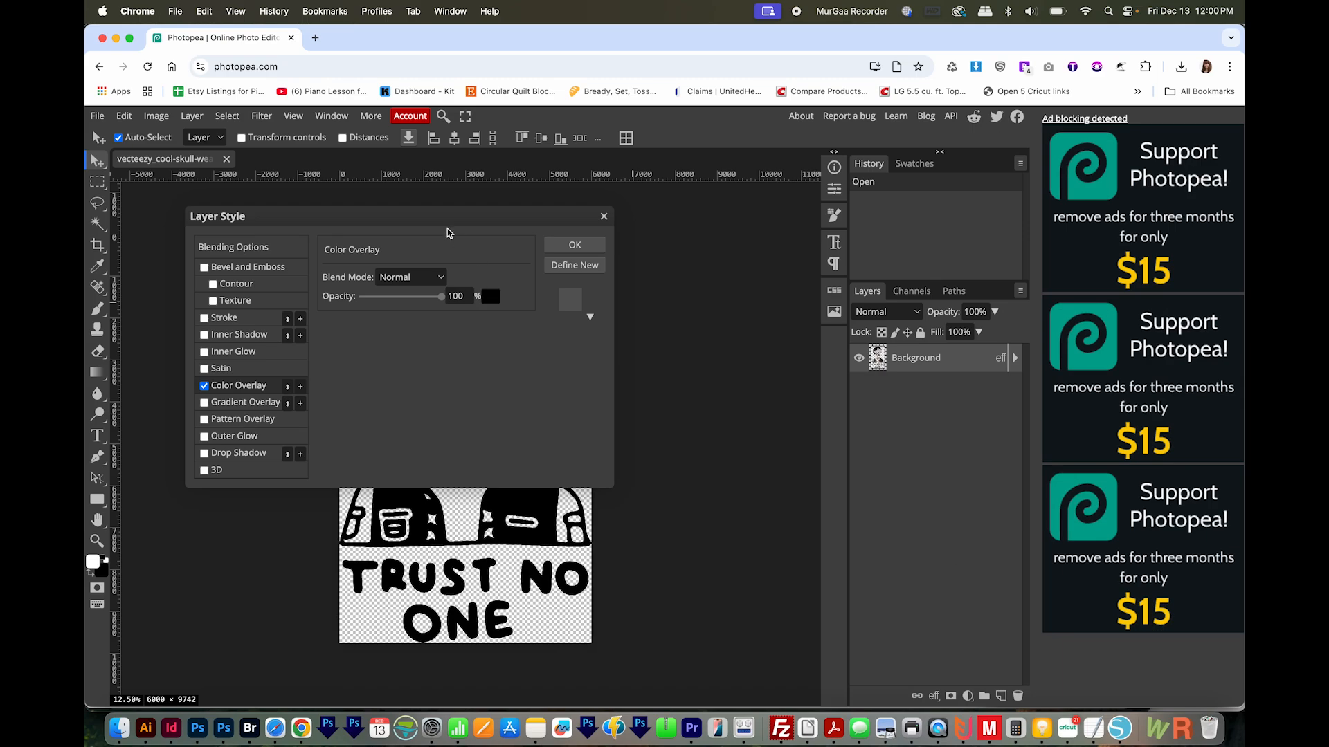
drag(413, 217, 448, 228)
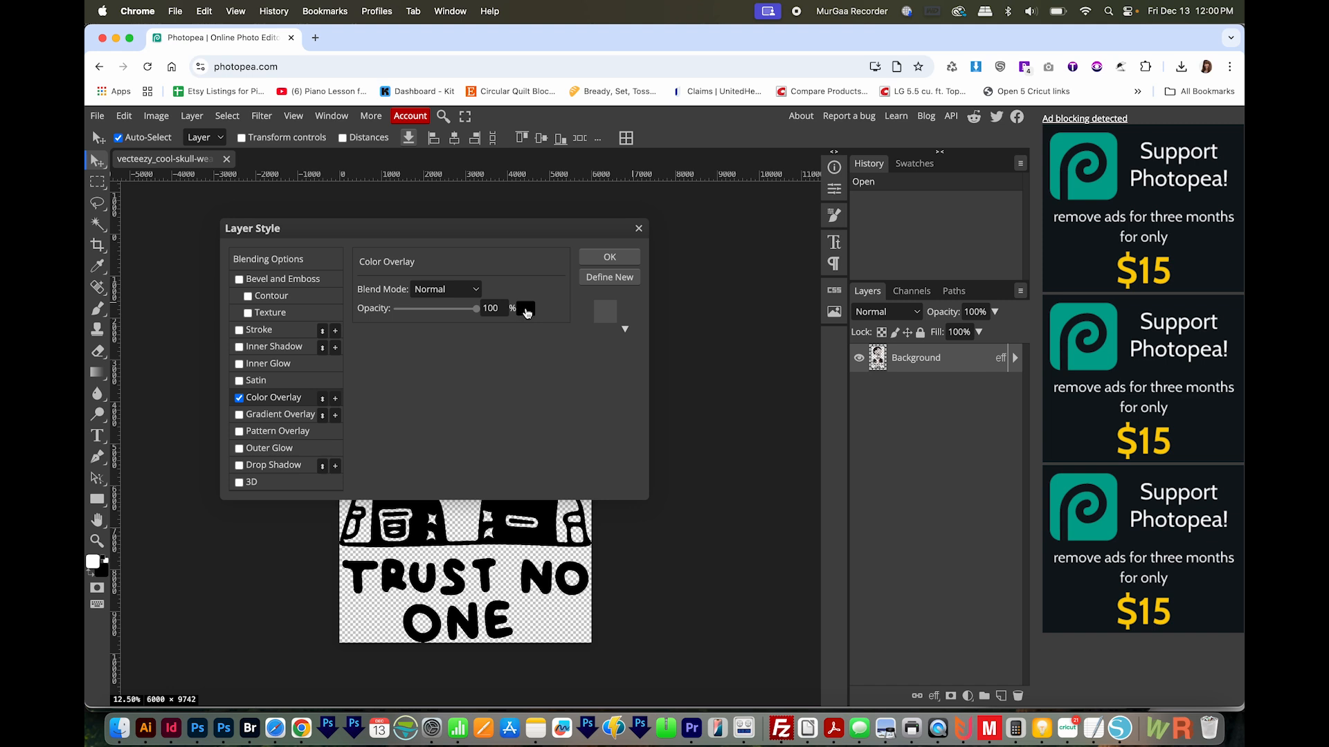
drag(526, 317, 667, 283)
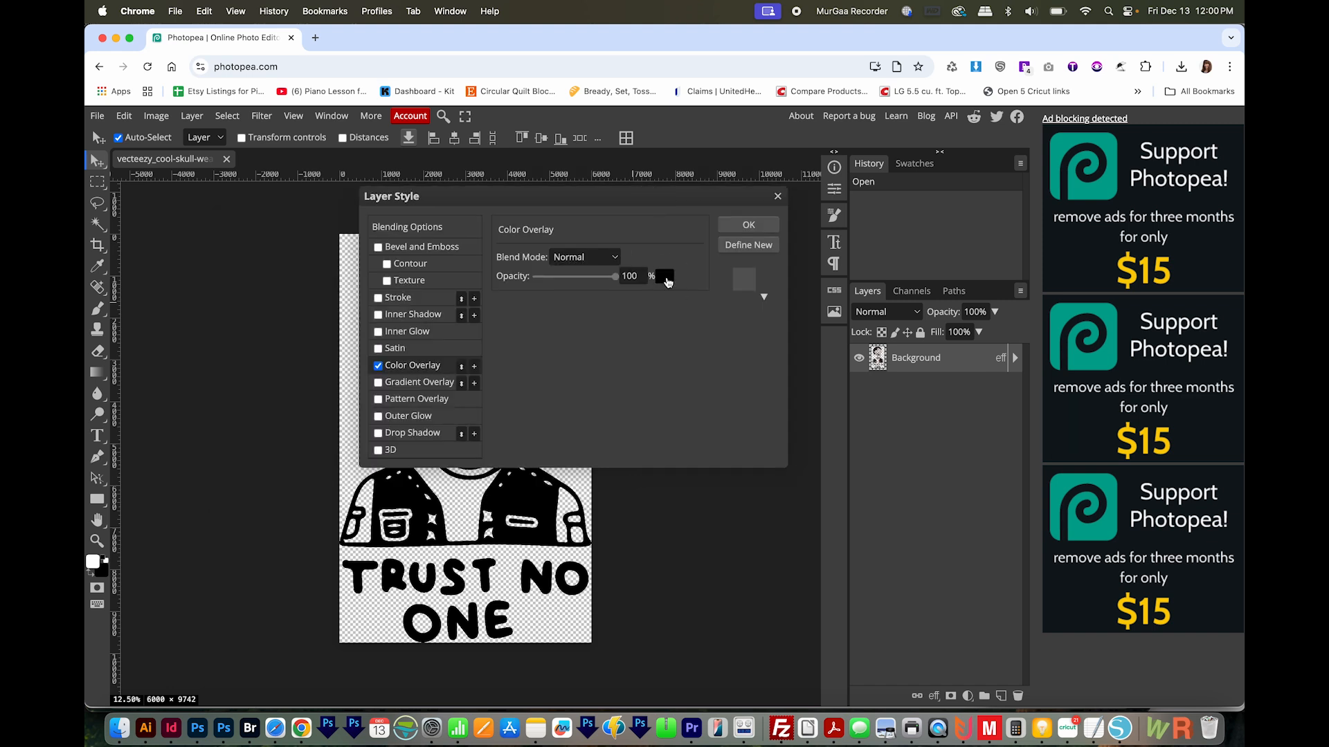
Set the overlay color to hot pink fd19c8 and apply the layer style
click(665, 278)
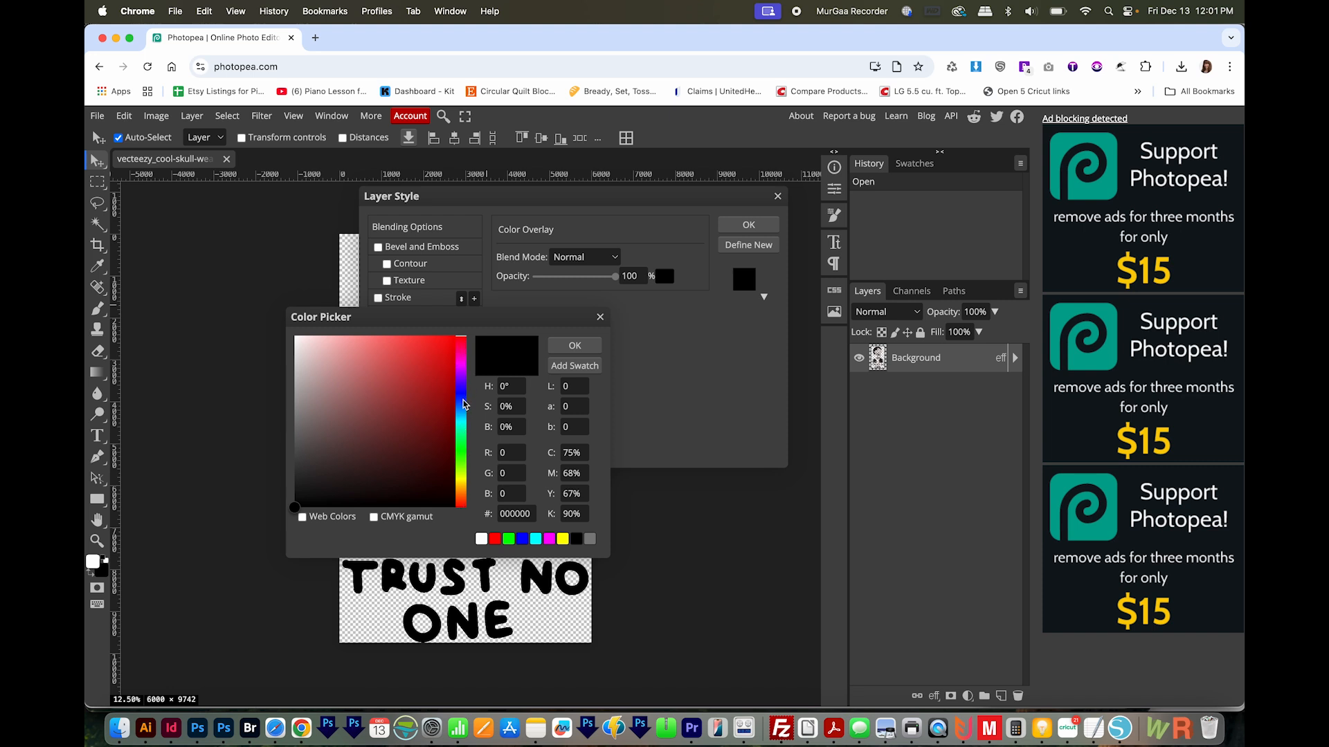
click(460, 347)
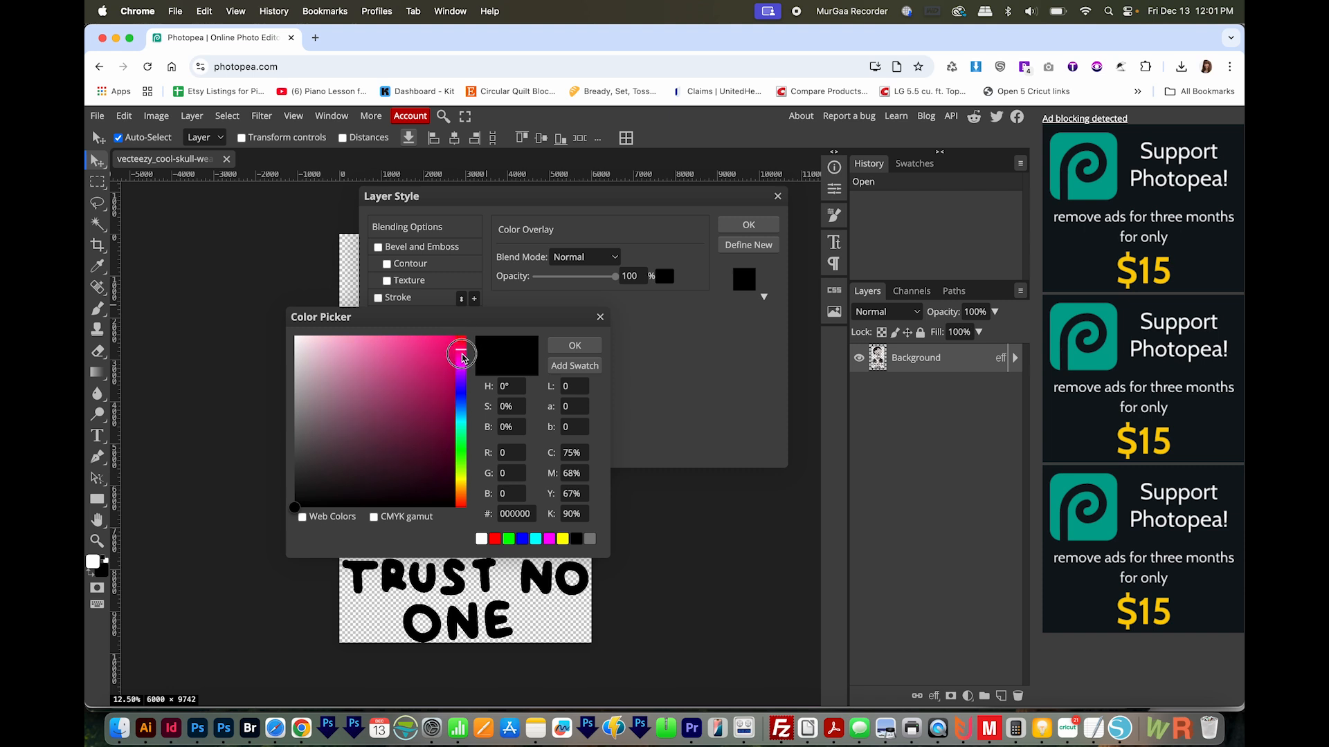
click(462, 380)
mouse_move(462, 380)
mouse_down()
mouse_move(463, 511)
mouse_move(460, 349)
mouse_move(463, 361)
mouse_up()
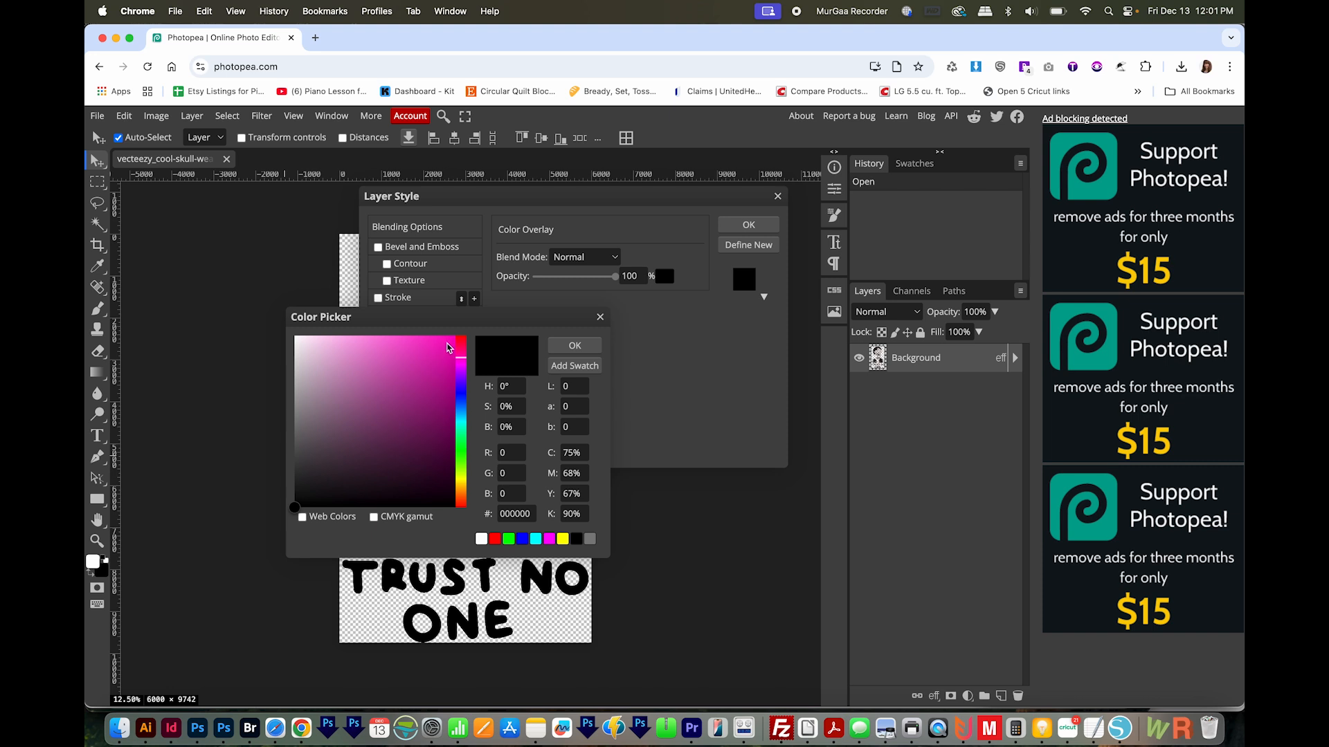
click(447, 344)
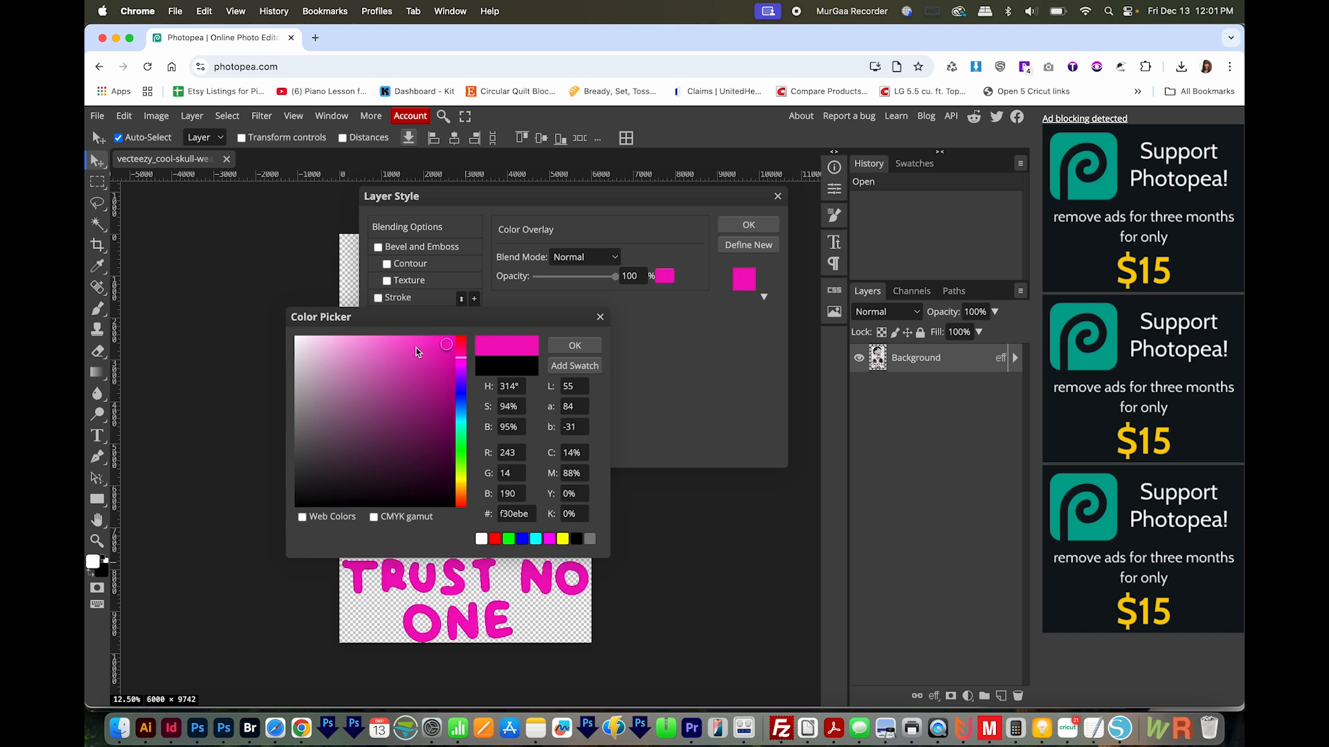
mouse_move(447, 349)
mouse_down()
mouse_move(321, 350)
mouse_move(439, 350)
mouse_move(444, 470)
mouse_up()
mouse_move(449, 424)
mouse_down()
mouse_move(450, 359)
mouse_move(382, 416)
mouse_move(368, 451)
mouse_move(346, 445)
mouse_move(439, 338)
mouse_up()
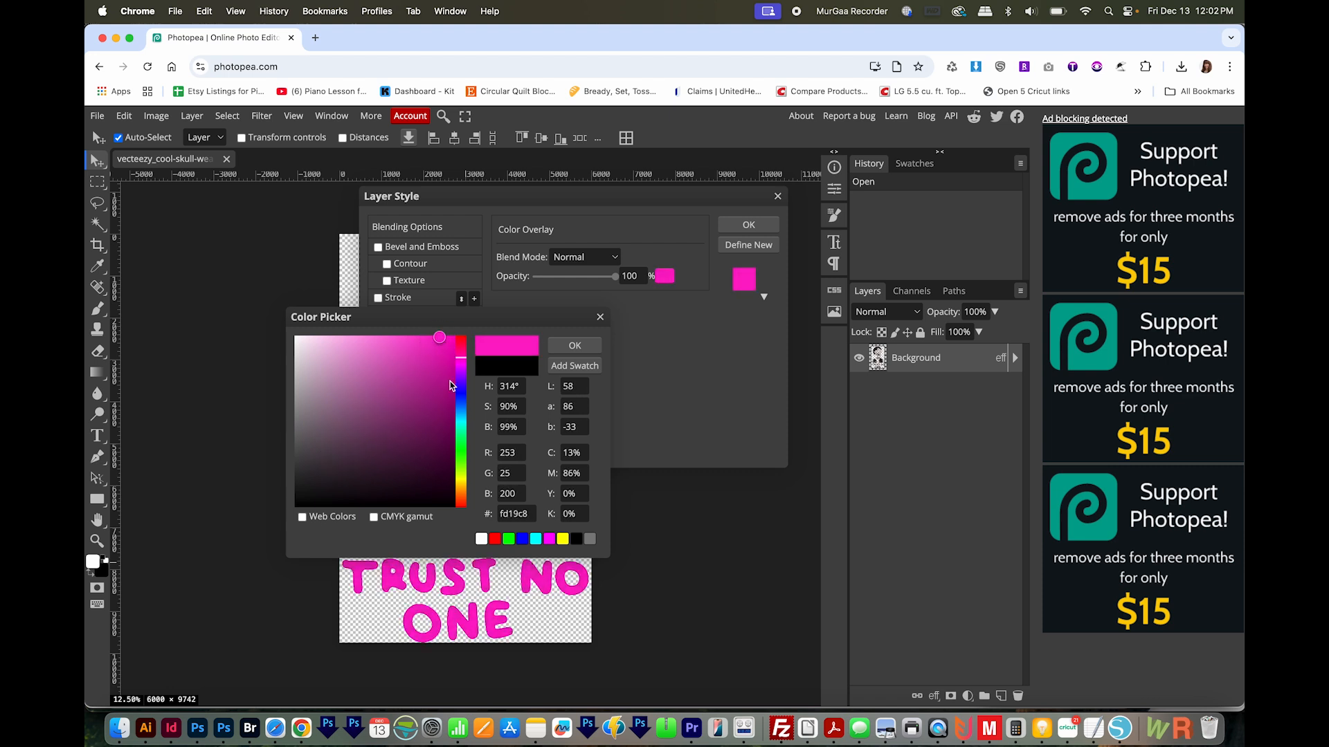
click(579, 348)
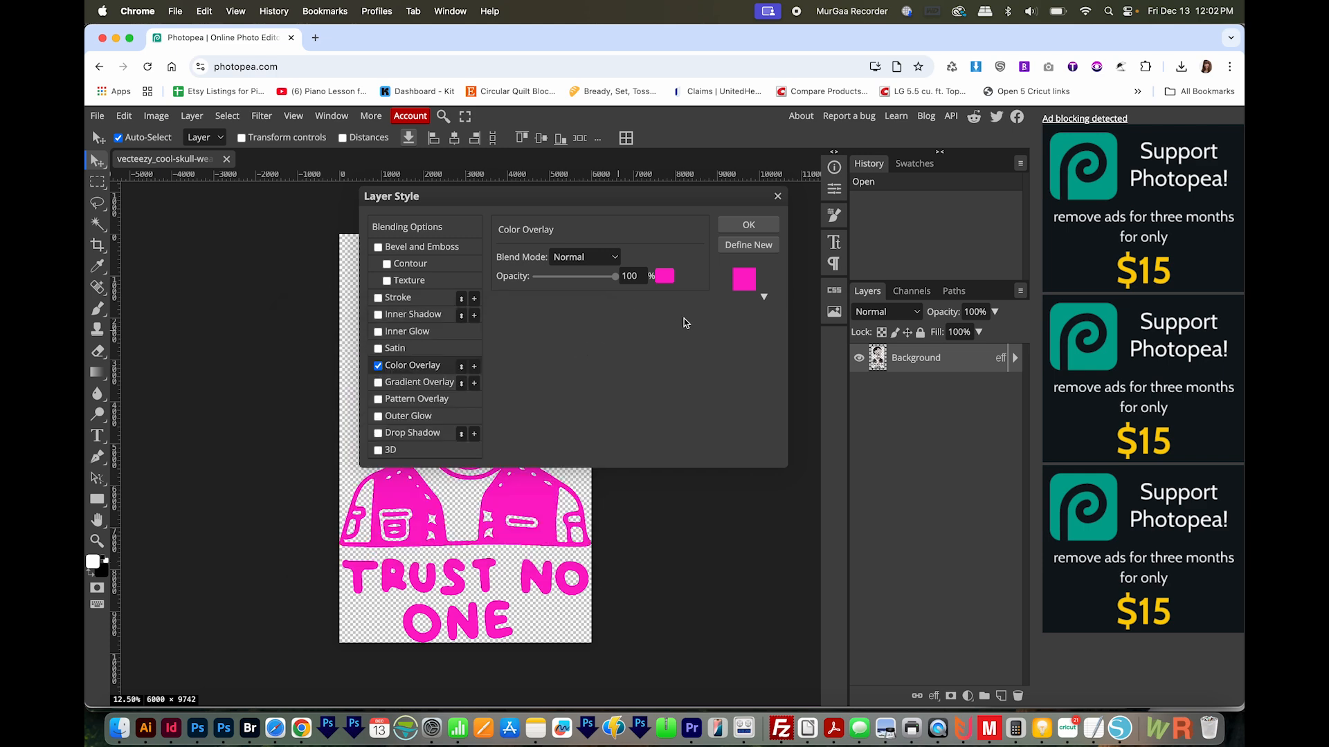
click(762, 229)
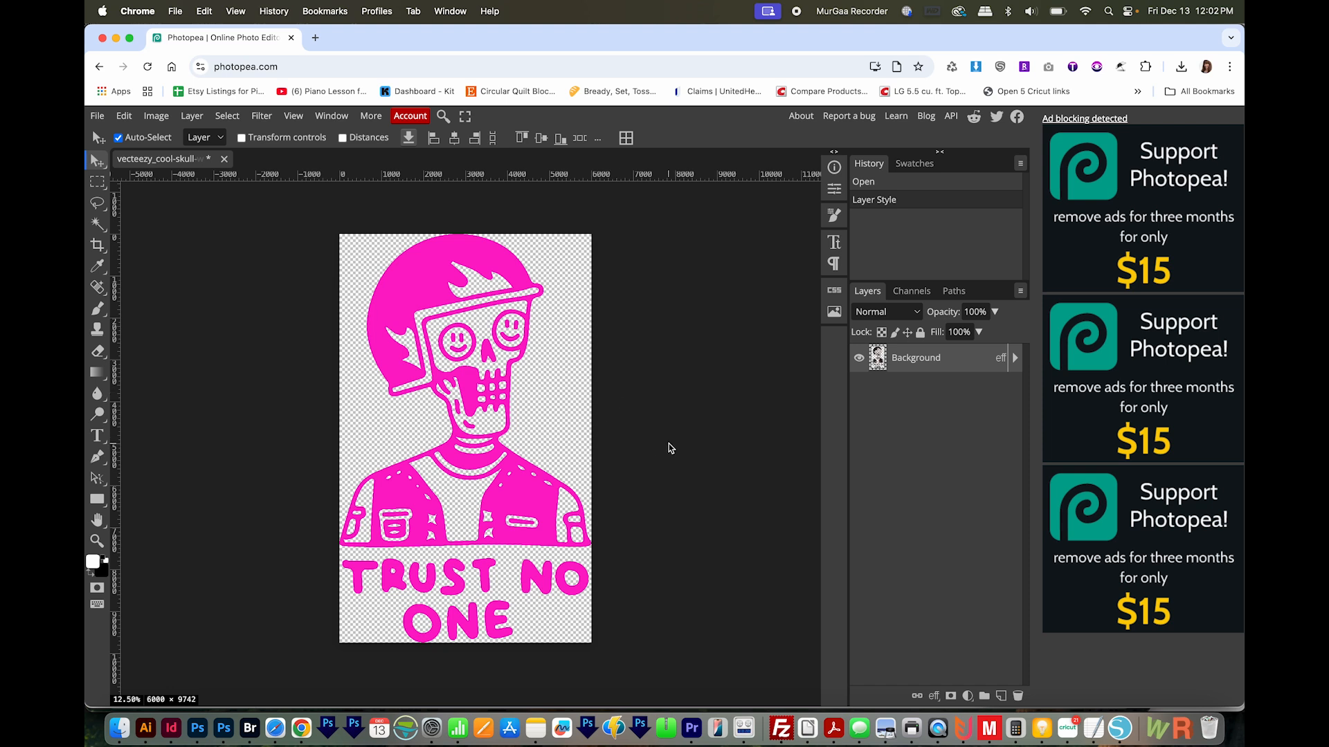
Export the pink graphic as a PNG at 6000 × 9742 px
click(97, 116)
mouse_move(125, 312)
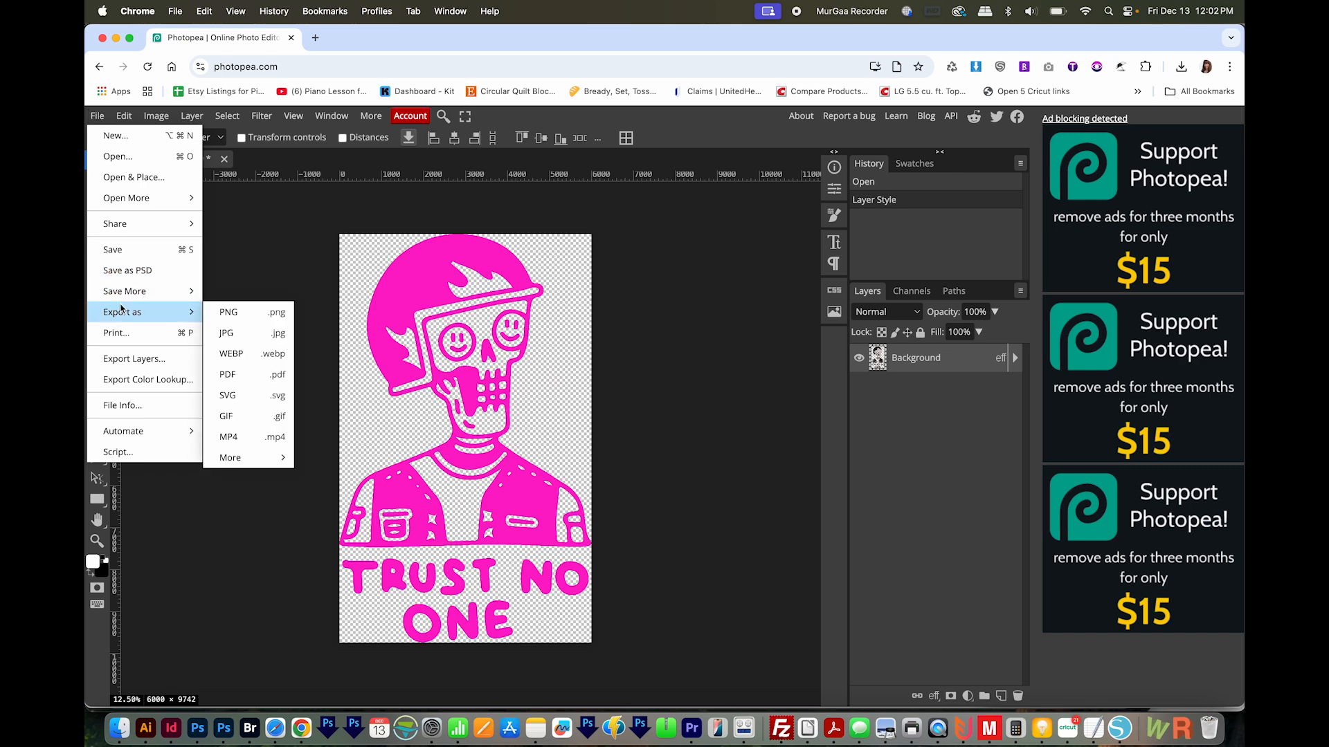
click(230, 313)
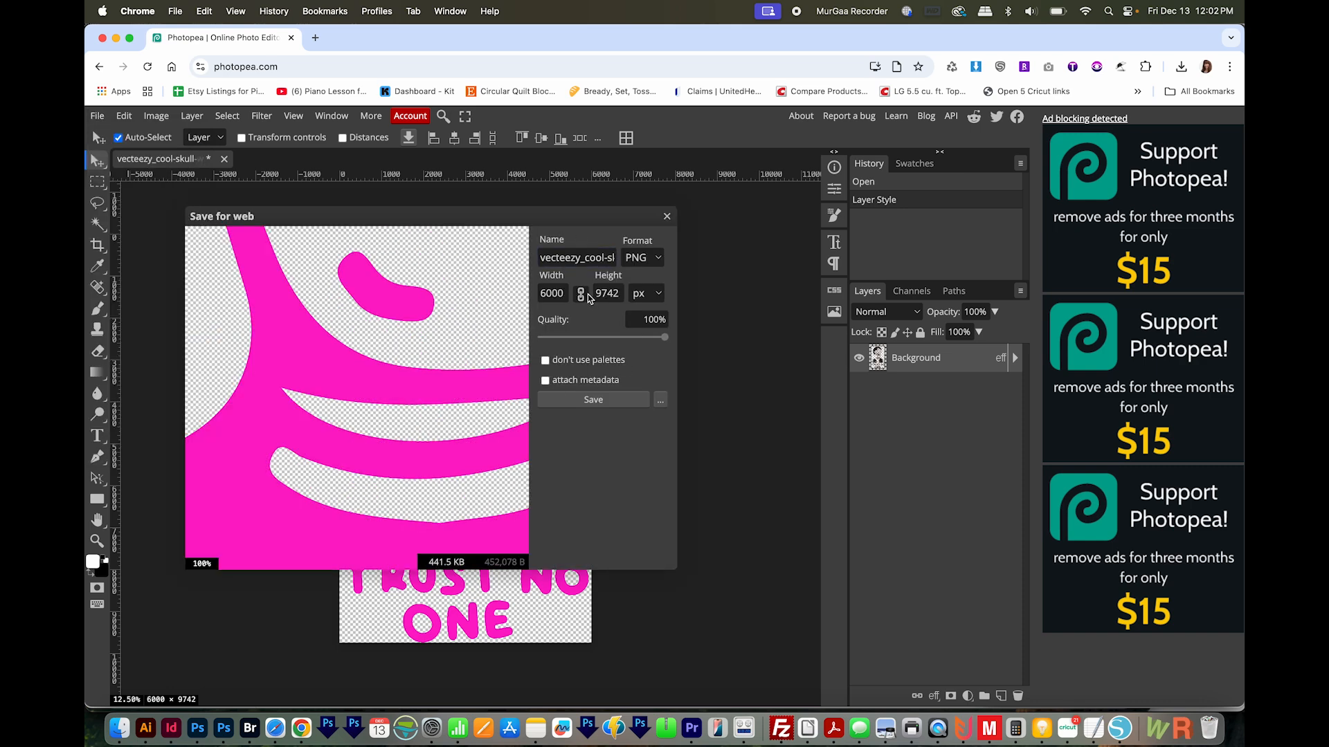
click(613, 400)
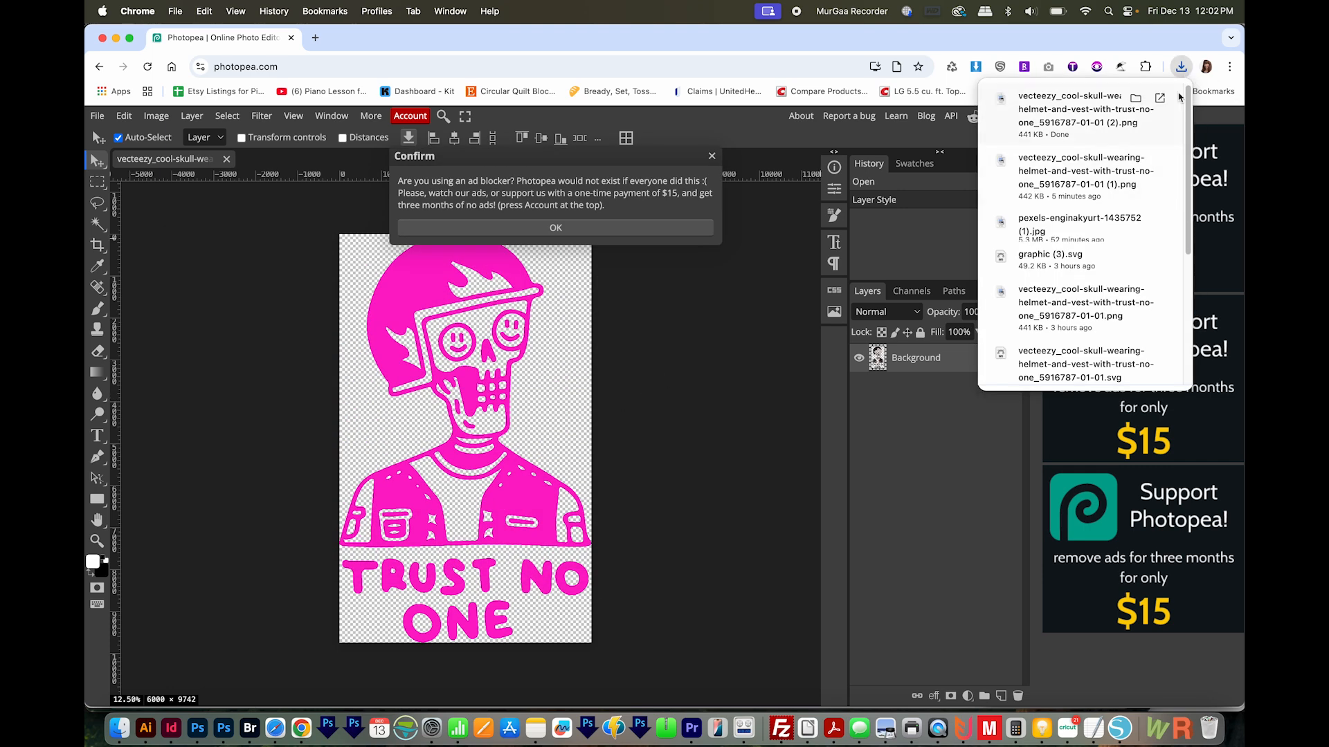
Reveal the exported PNG in Finder and preview it with Quick Look
click(1136, 103)
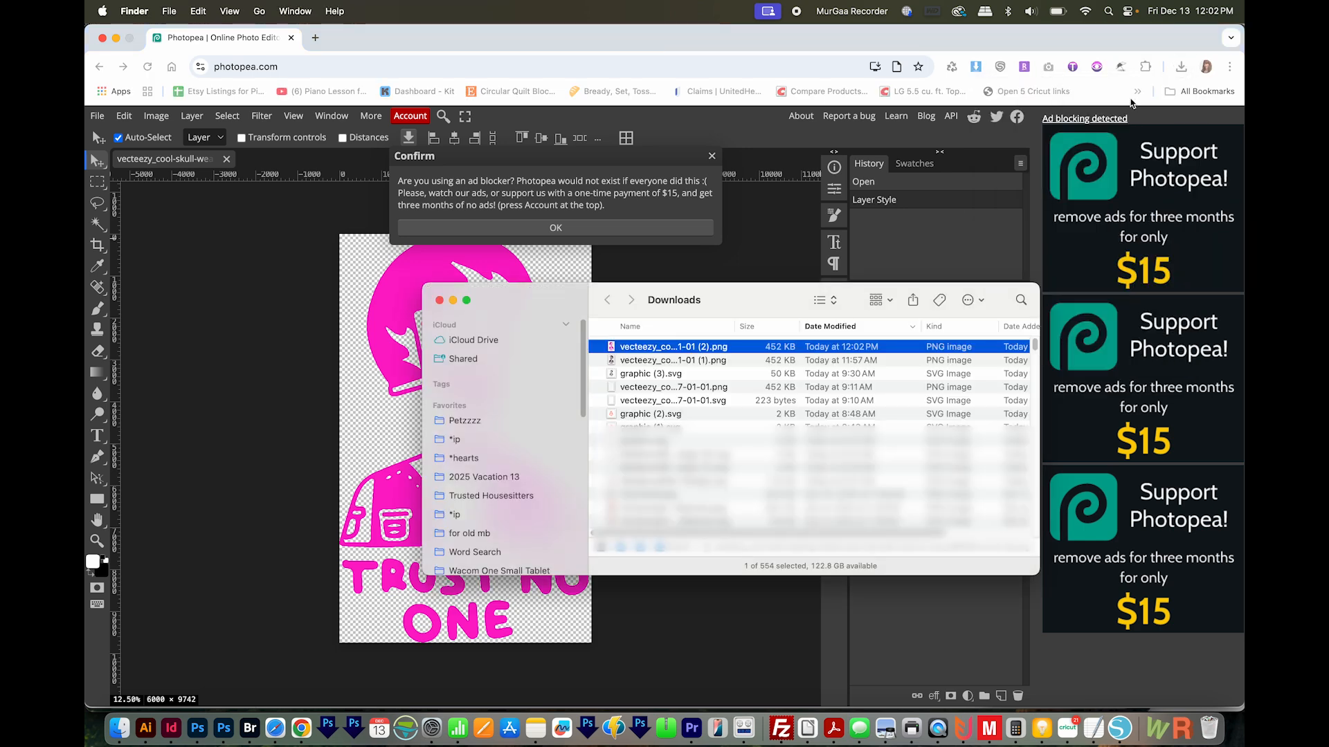
click(681, 347)
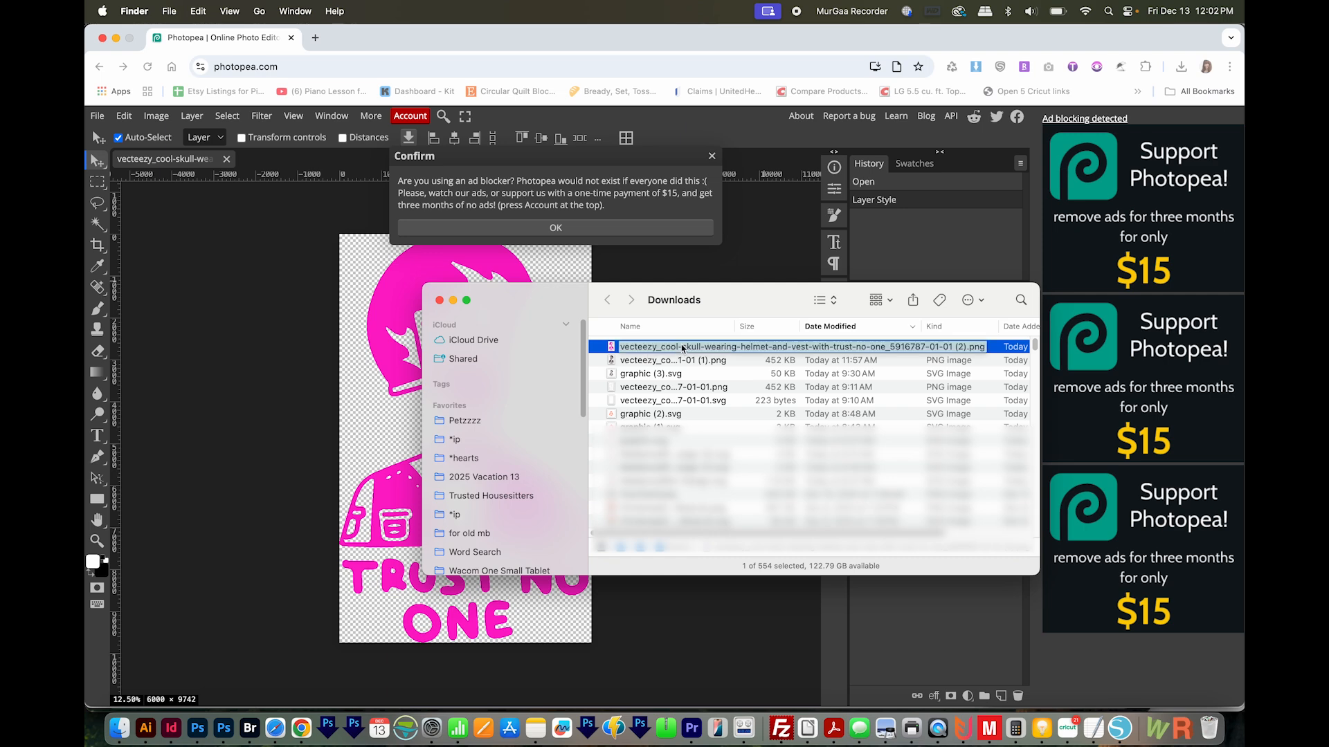
key(Return)
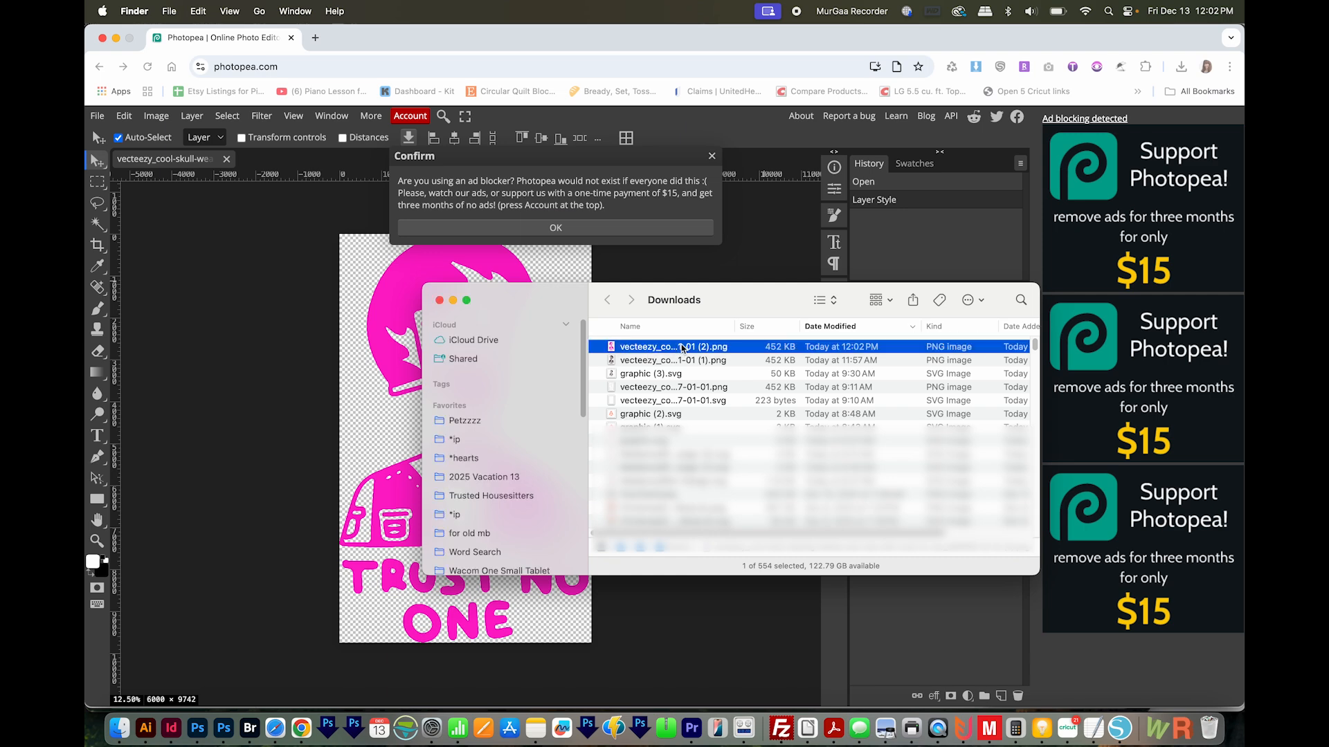
key(space)
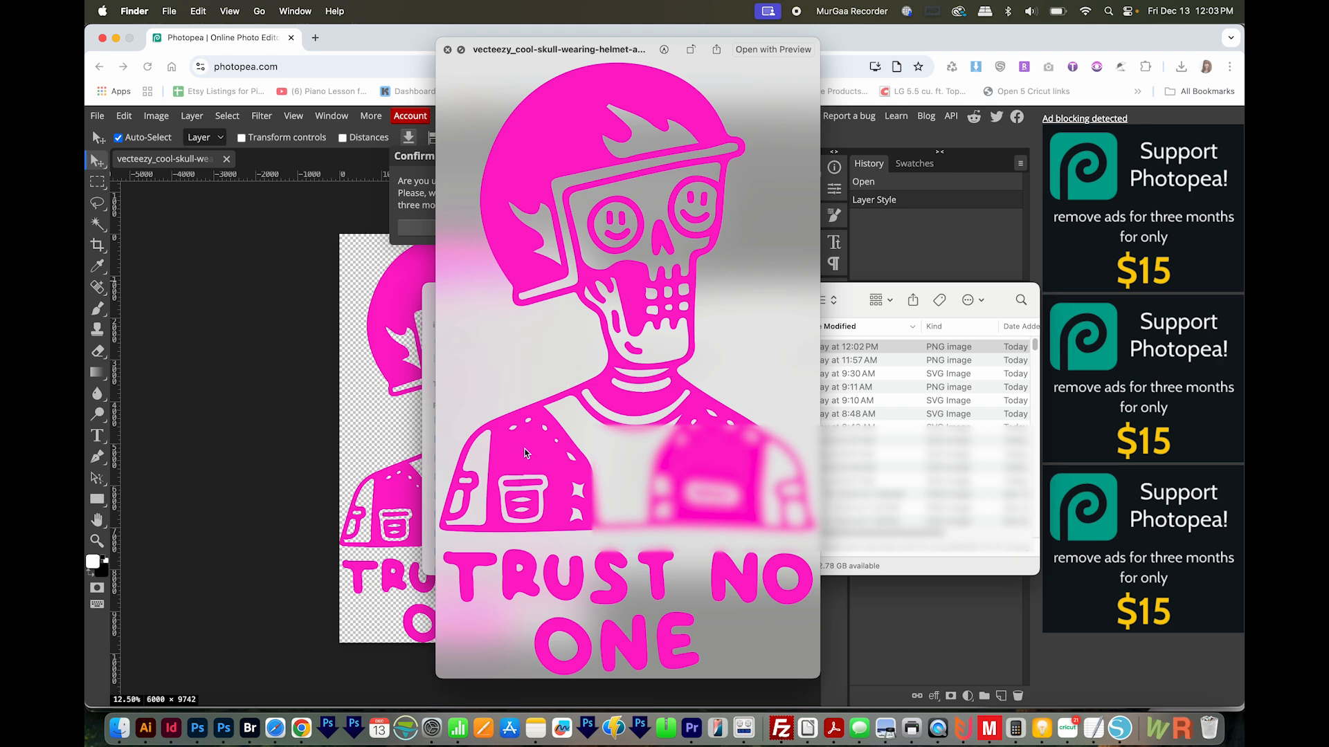
key(space)
Switch back to Photopea and undo the pink Color Overlay layer style
key(super+Tab)
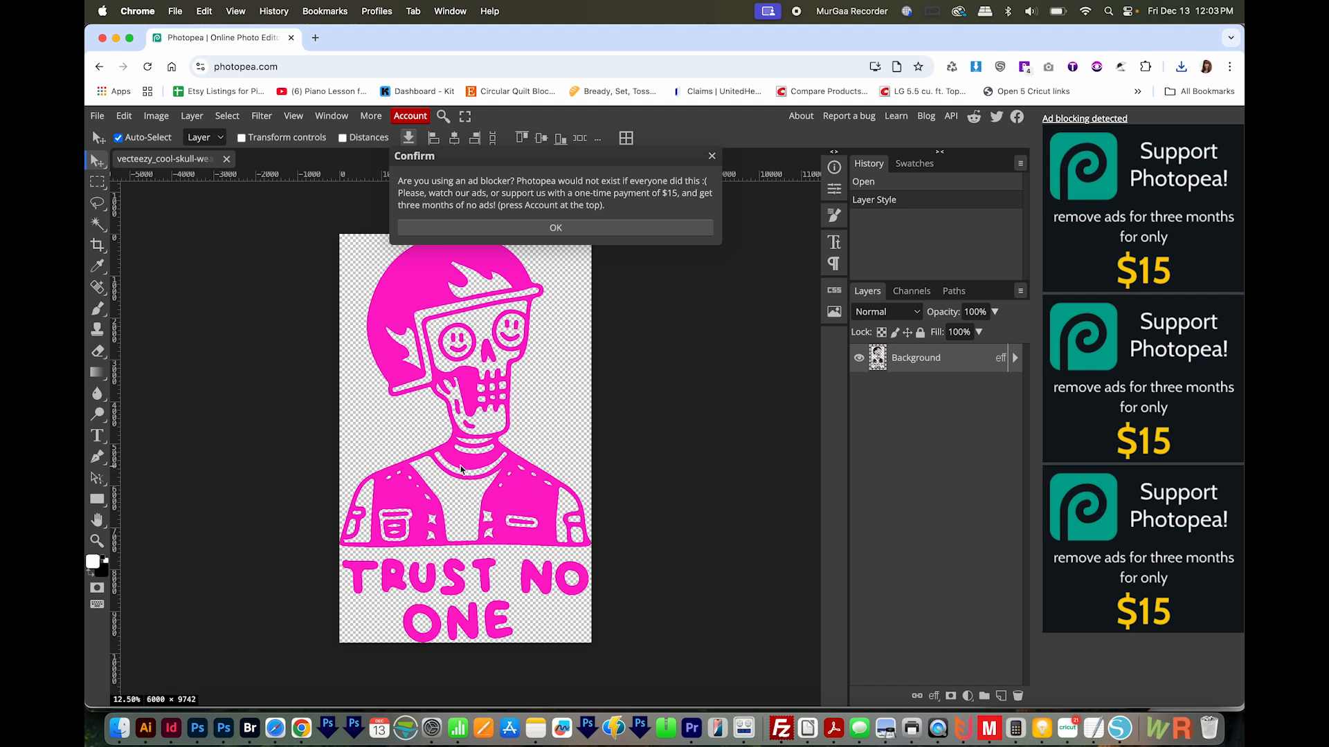
key(super+z)
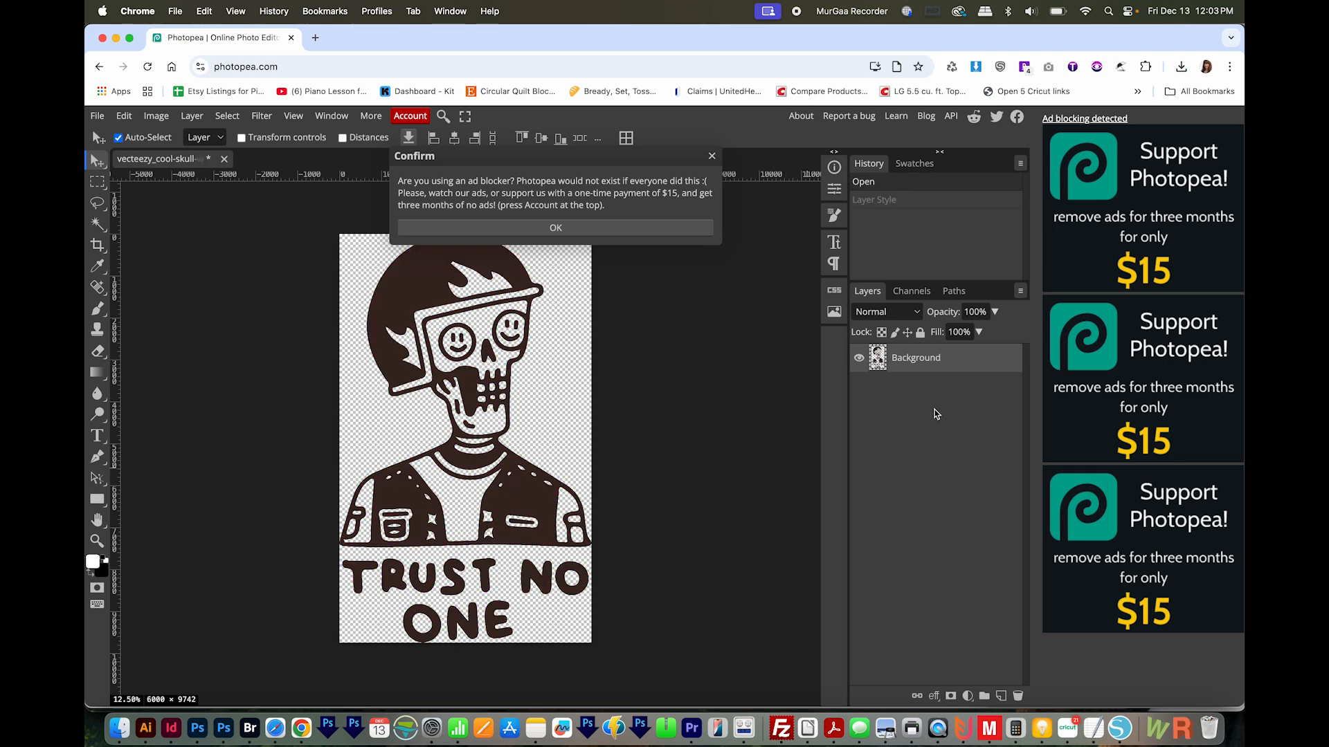
Add a new Color Overlay layer style with the color set to white ffffff and apply it
click(935, 696)
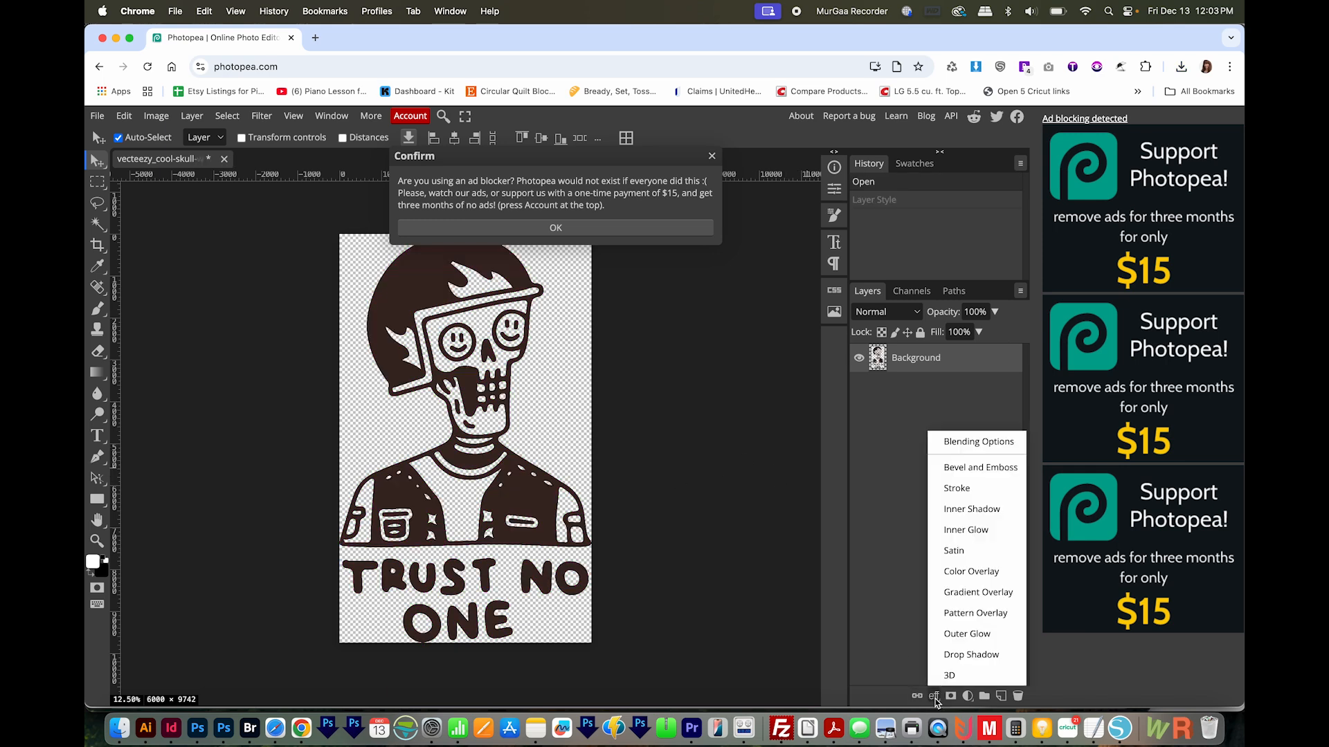
click(980, 576)
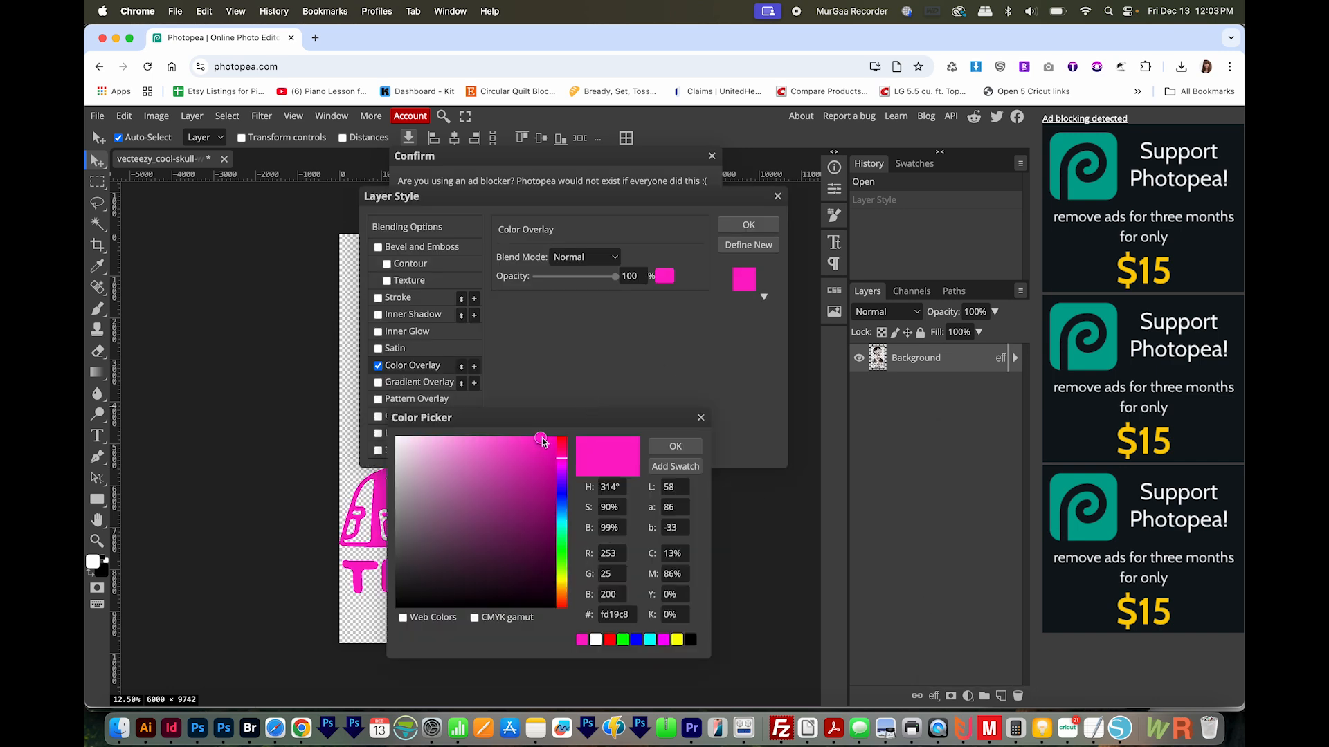
drag(539, 438, 395, 433)
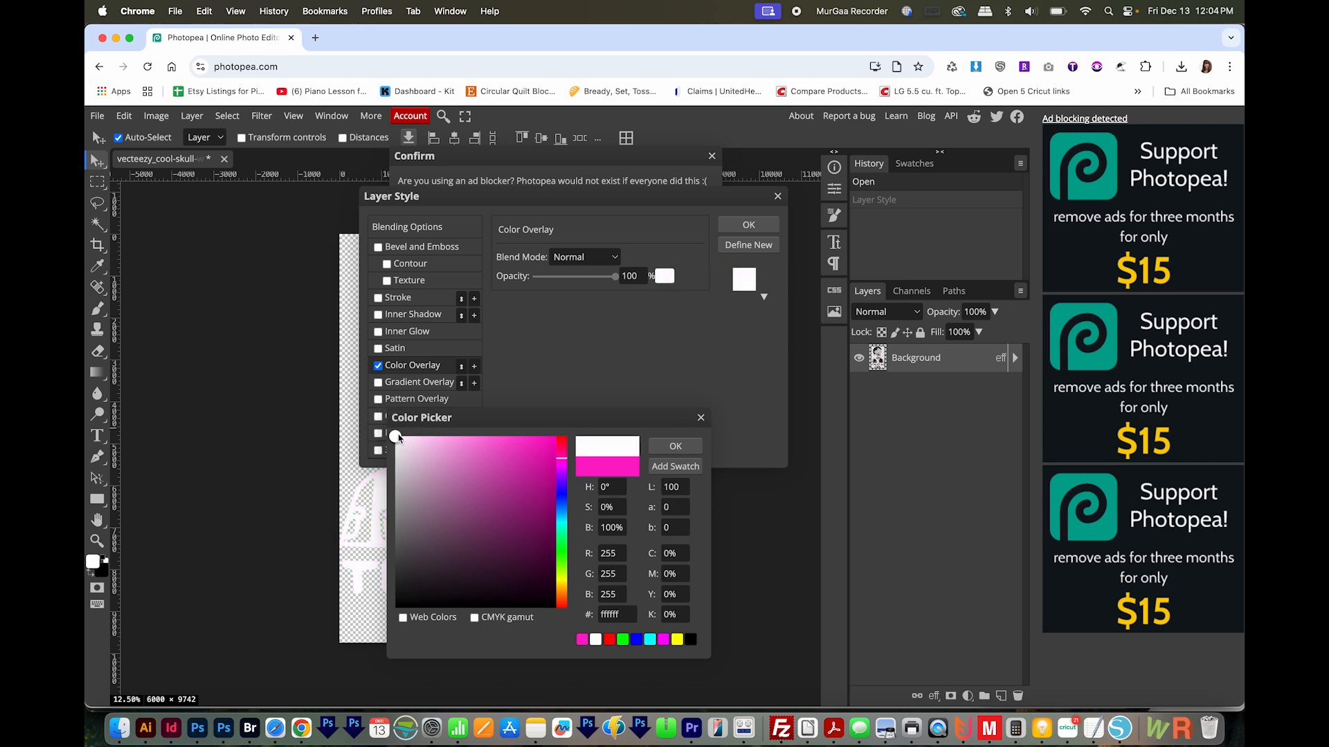
click(672, 578)
click(628, 615)
click(692, 449)
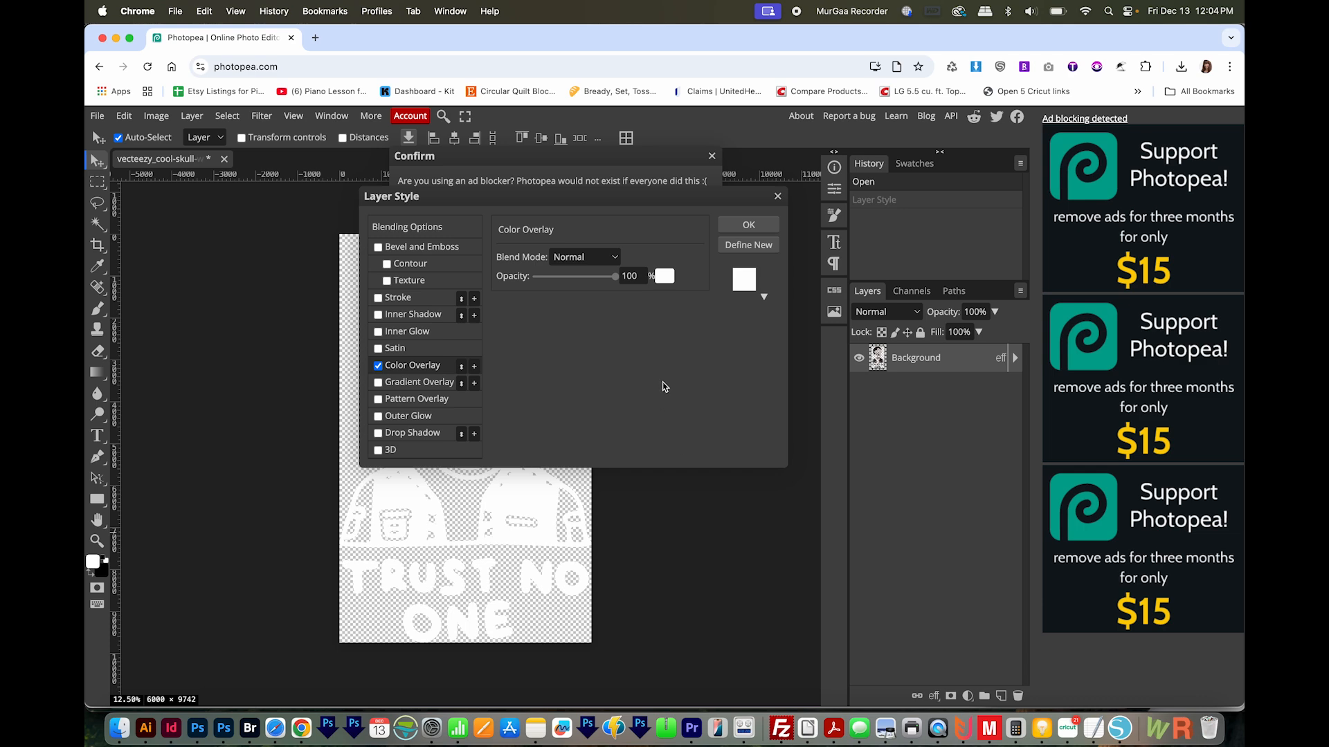
click(759, 227)
click(556, 227)
Export the white graphic as a PNG file
click(97, 116)
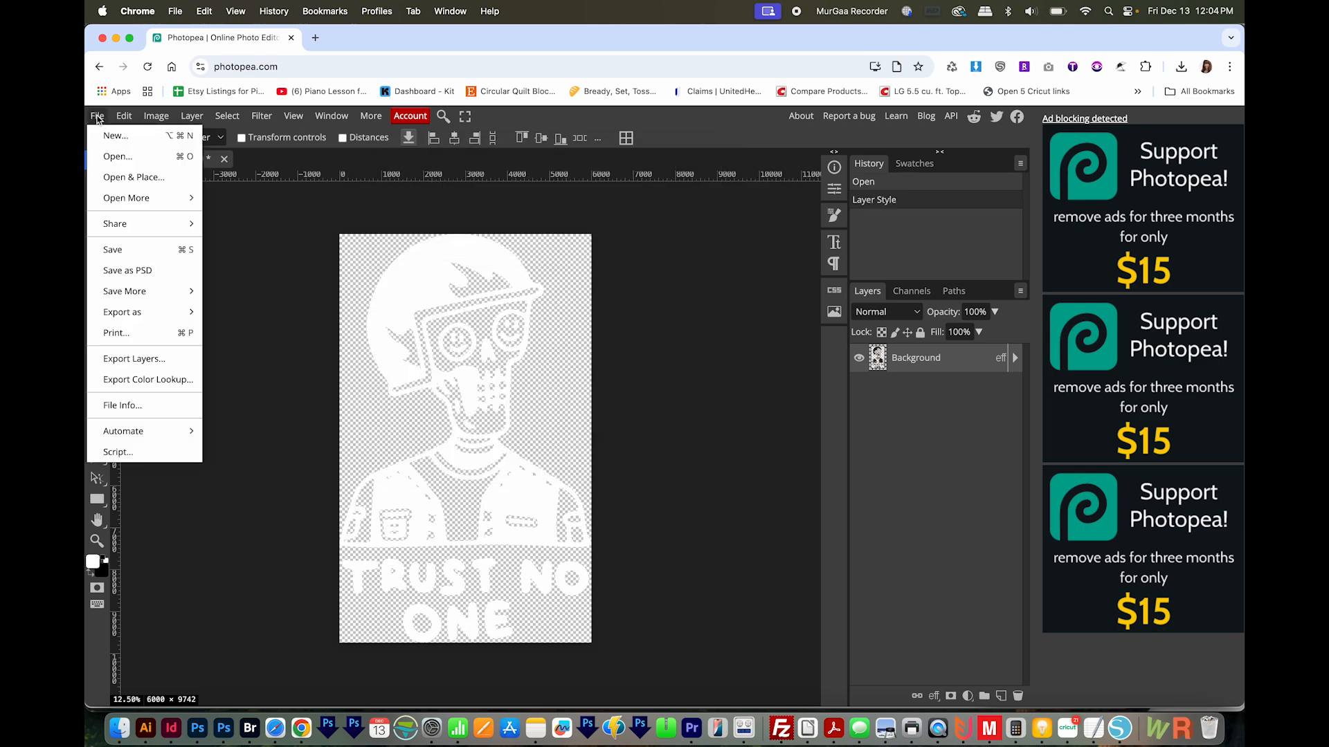
mouse_move(131, 312)
click(215, 313)
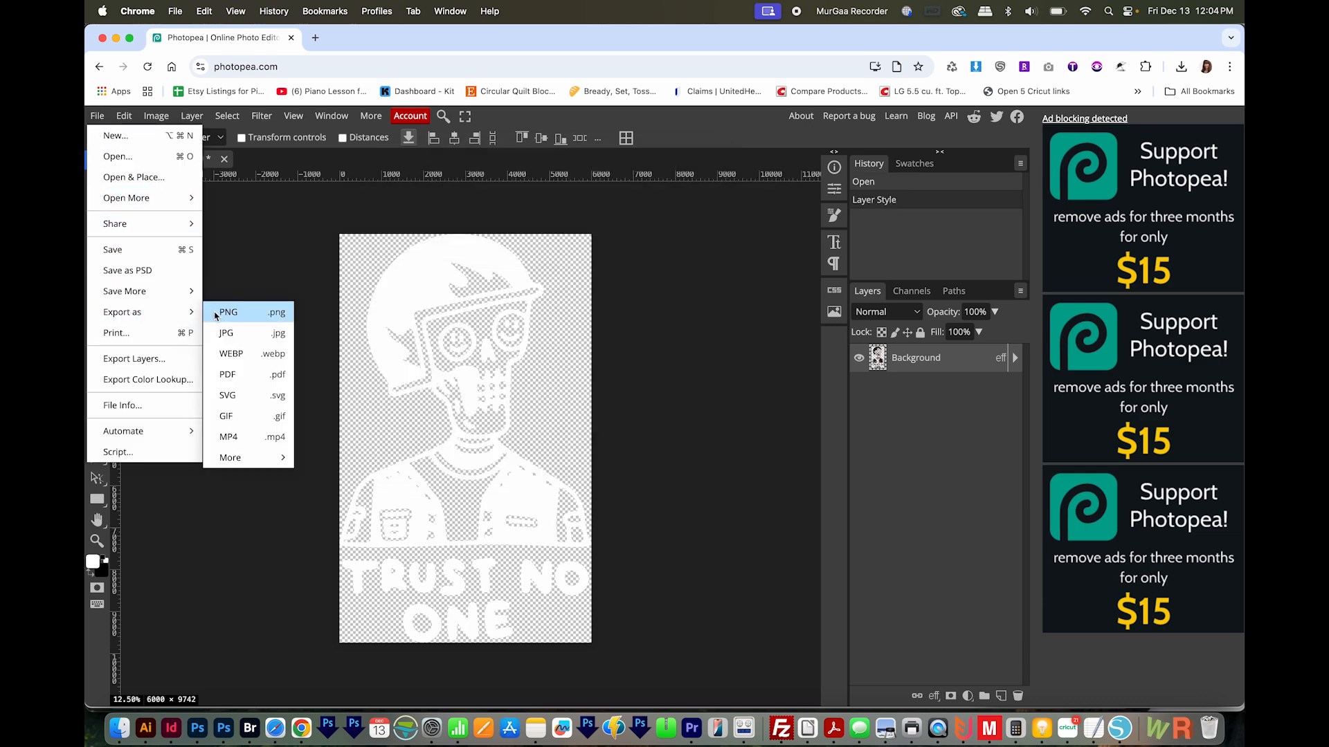
click(602, 399)
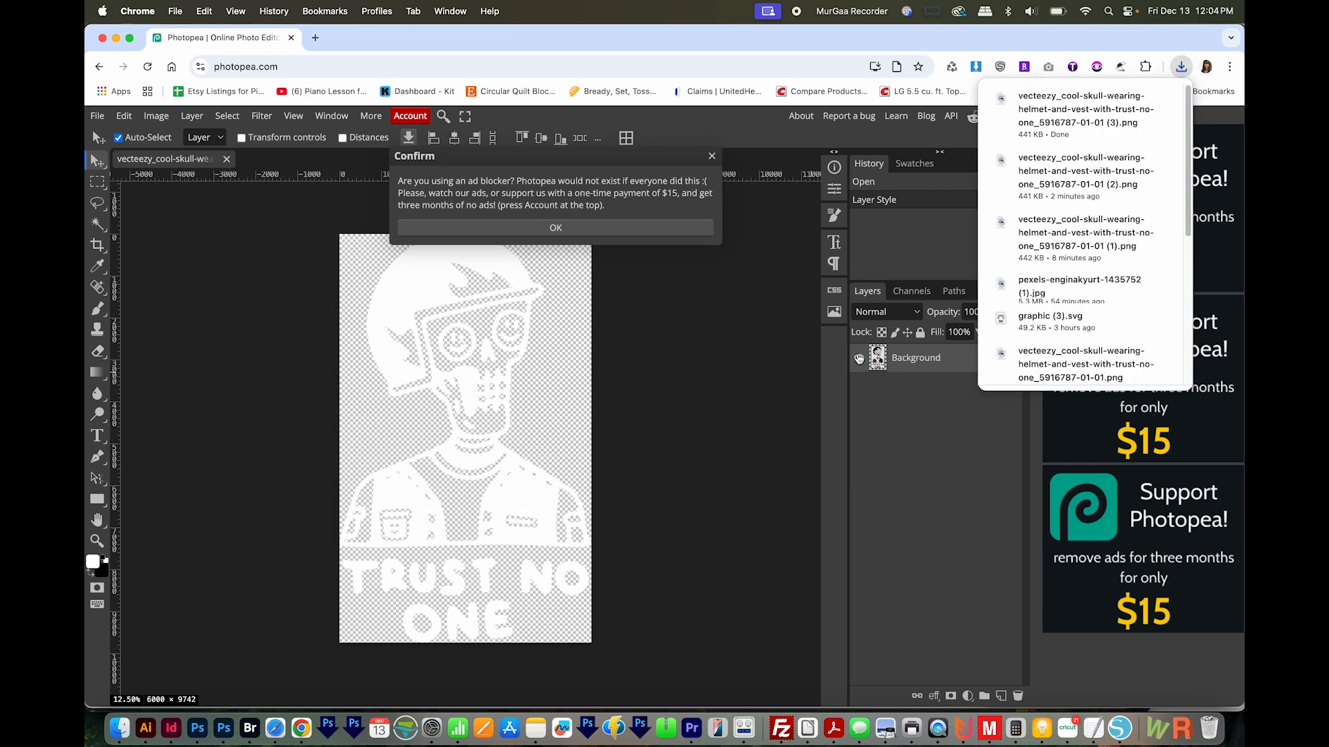
Reveal the new PNG in Finder and preview it with Quick Look
click(1136, 98)
key(space)
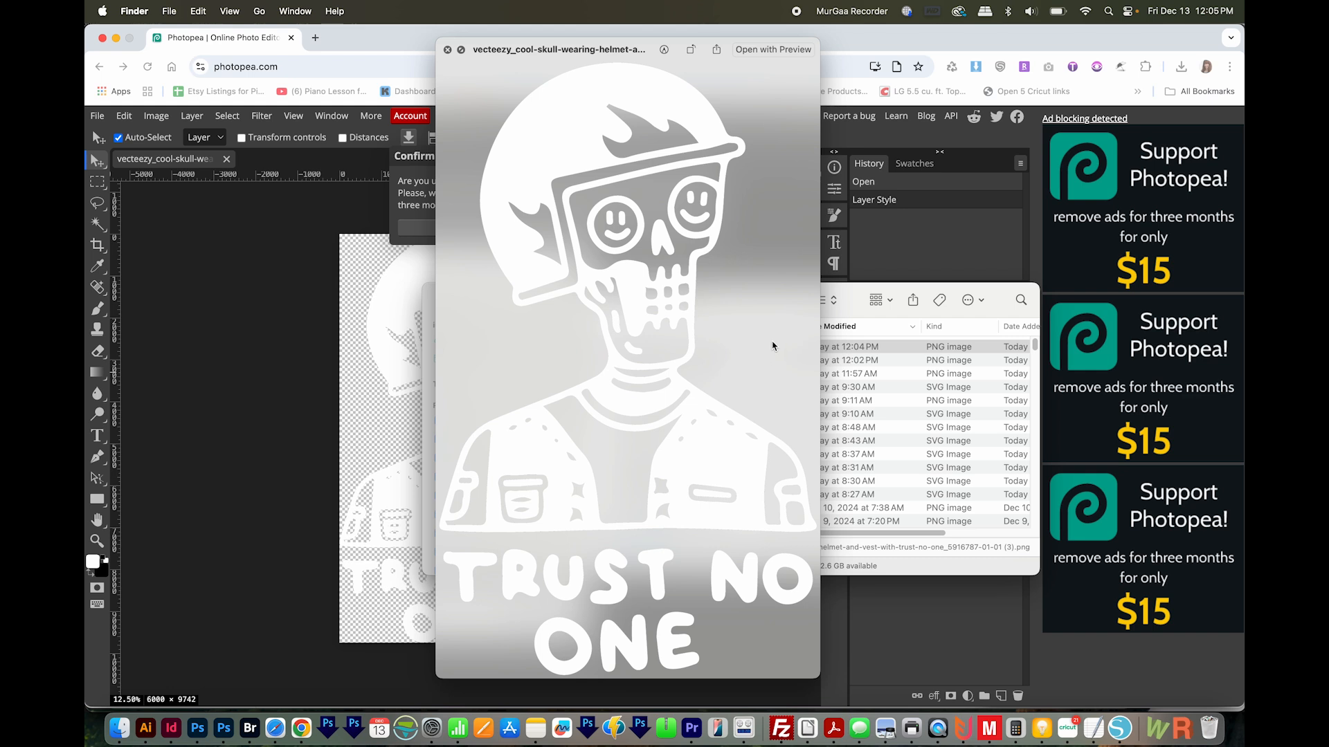
key(space)
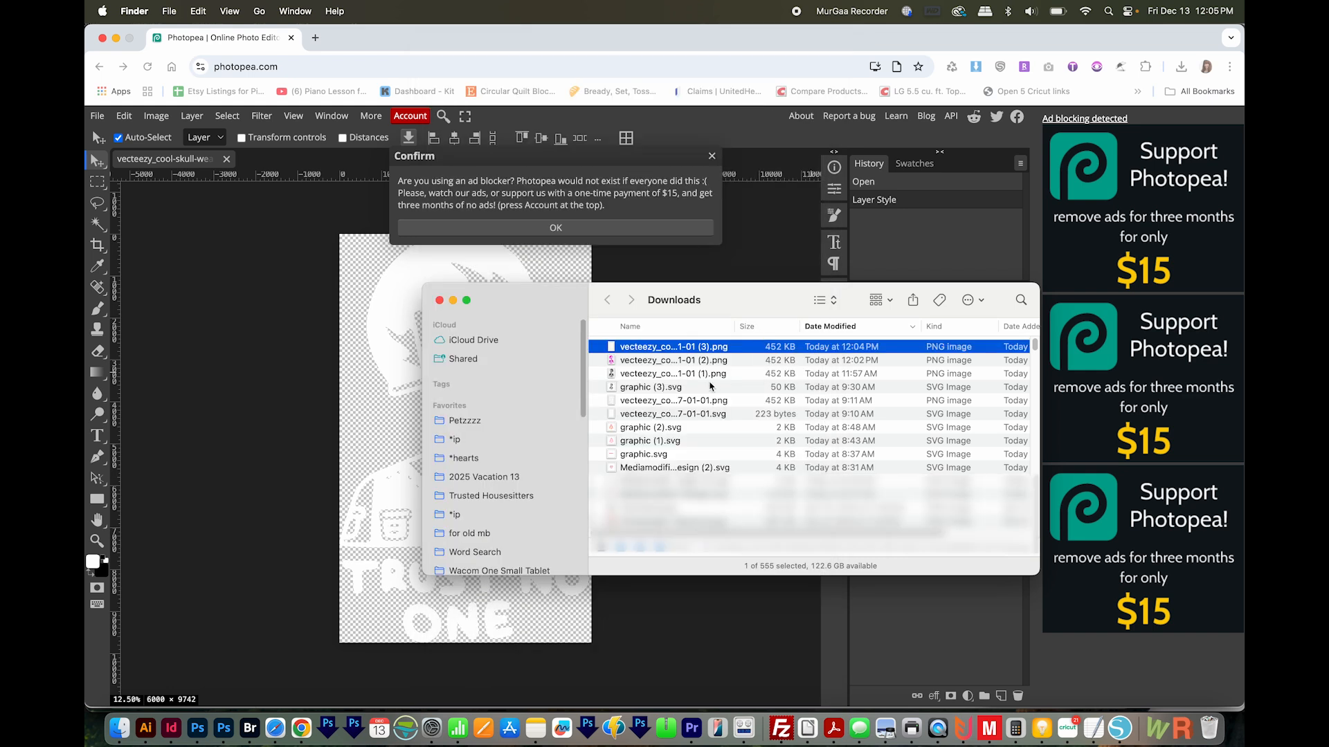